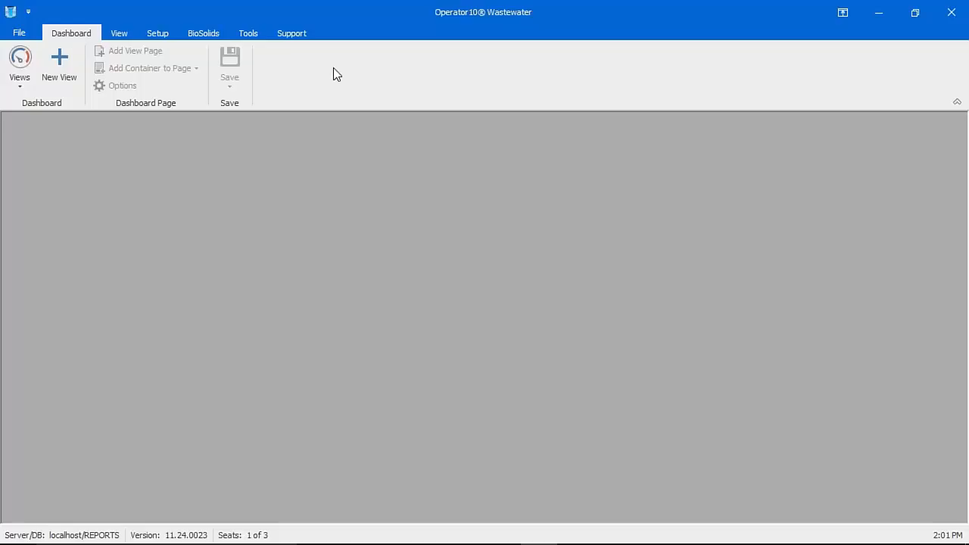
- Add the STATE database on server IP41TRAINING to the scheduler service setup
click(252, 34)
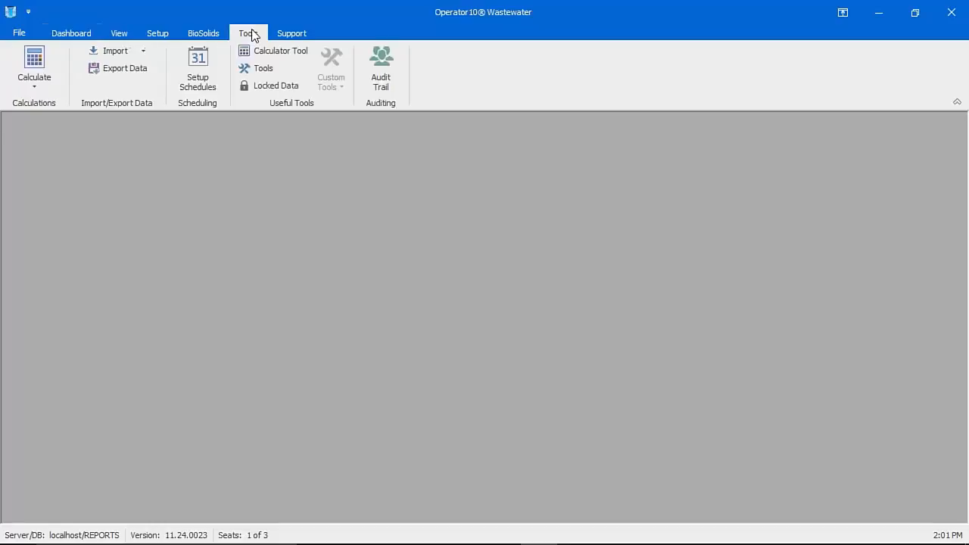
click(201, 60)
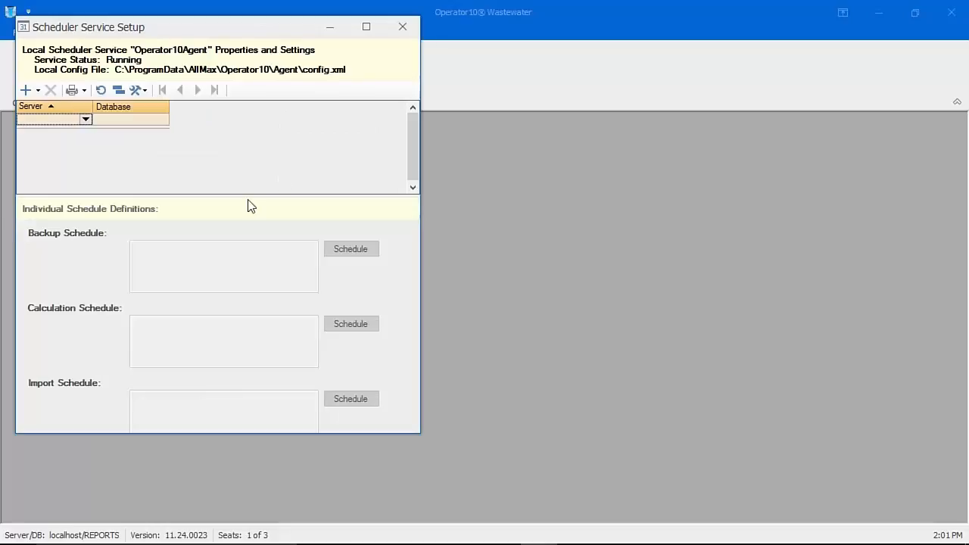
click(25, 90)
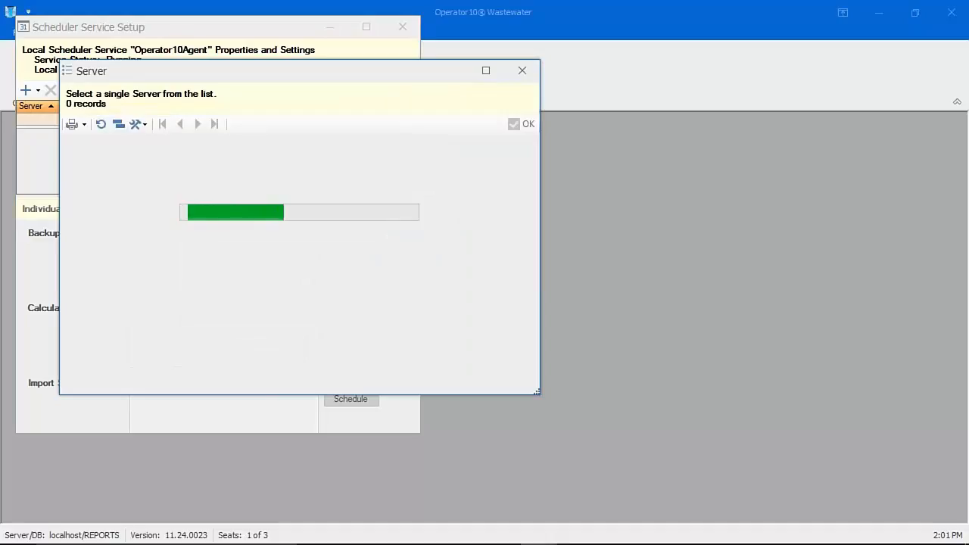
scroll(138, 300, down, 1)
click(129, 362)
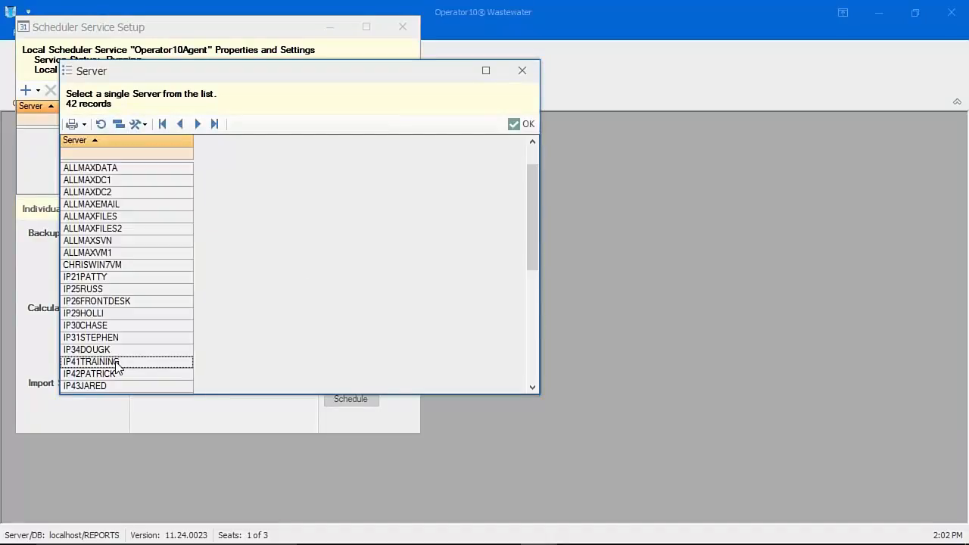
click(511, 124)
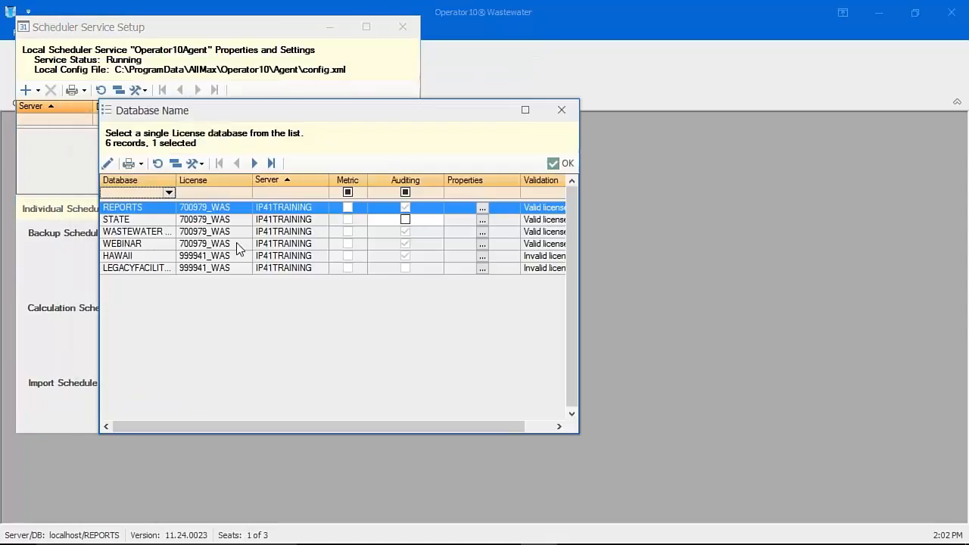
click(161, 223)
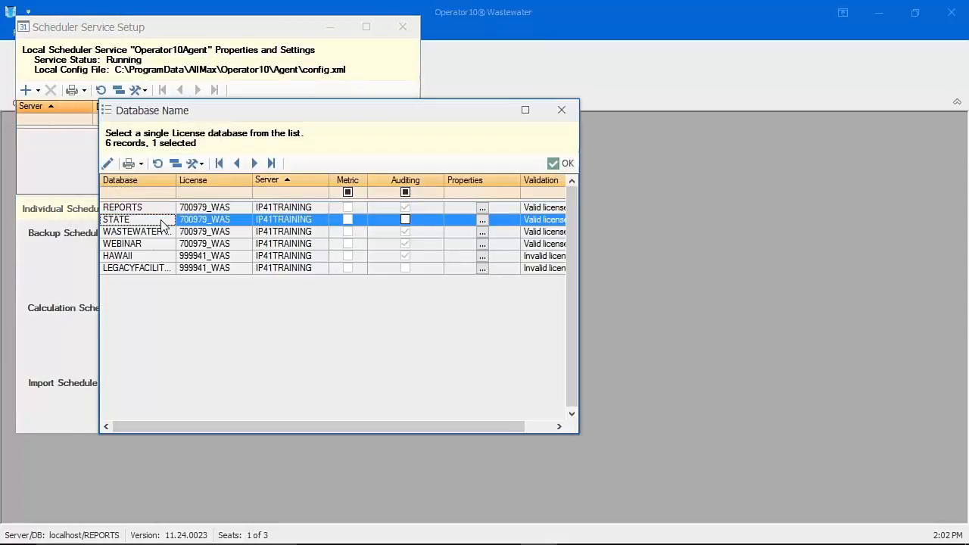
click(555, 165)
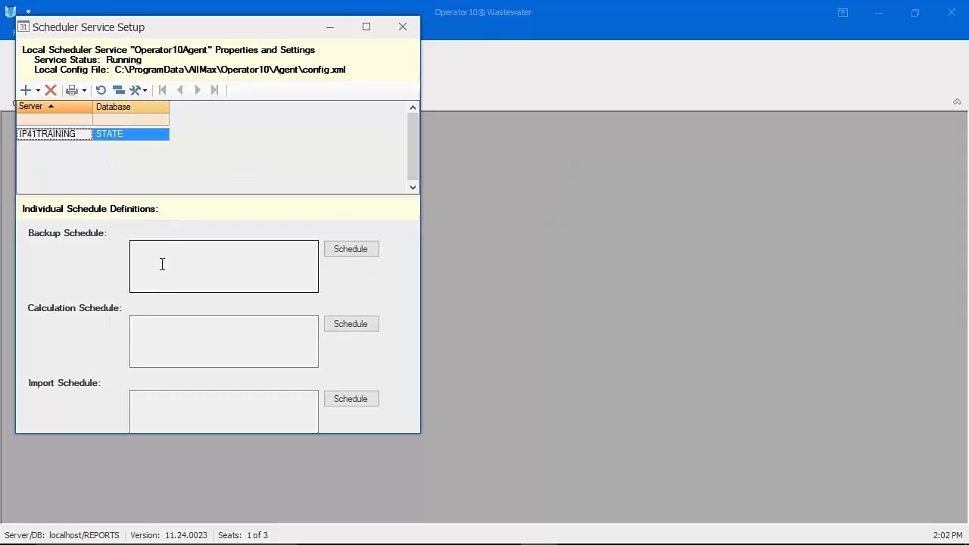
- Start a backup schedule for the STATE database with file name Operator10, stored on the ALLMAX (E:) drive
click(339, 255)
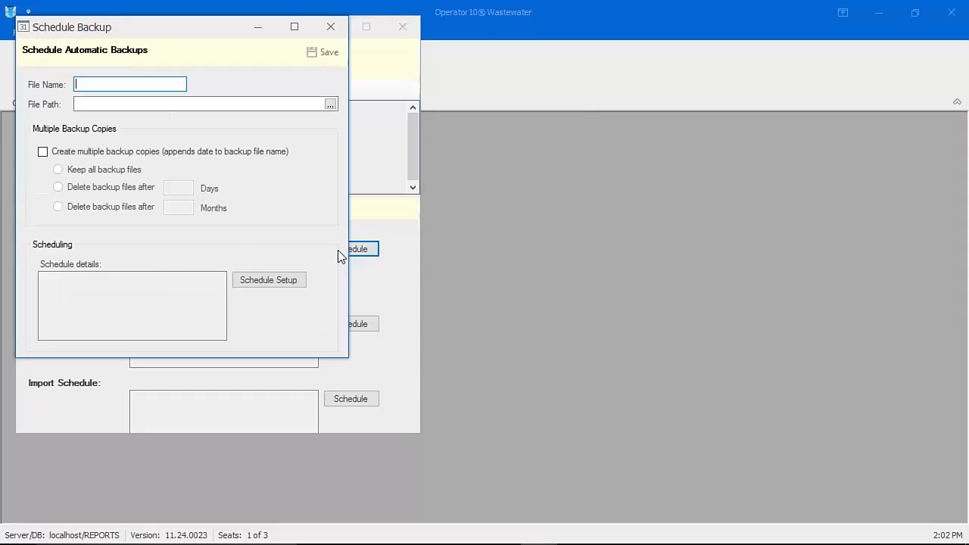
click(87, 85)
text(Operator10)
click(330, 105)
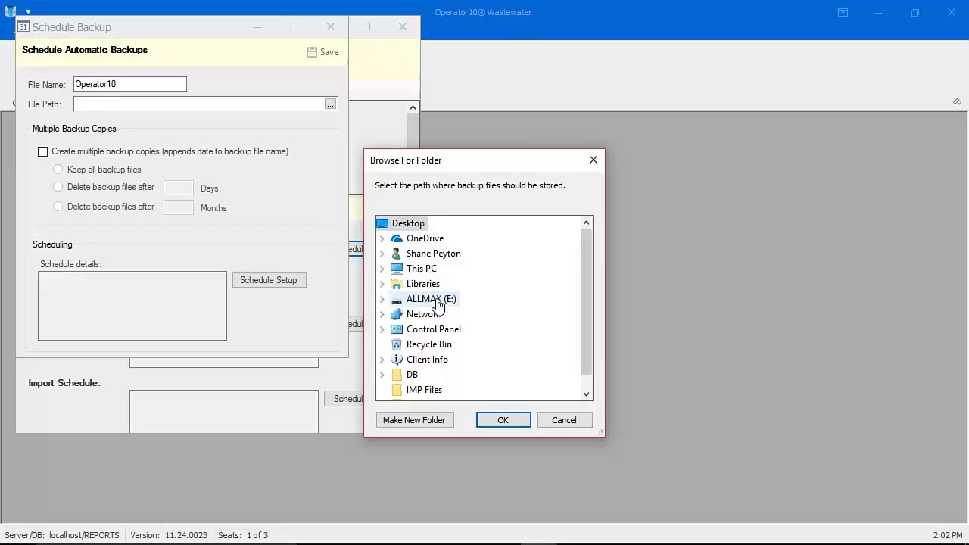
click(436, 304)
click(503, 420)
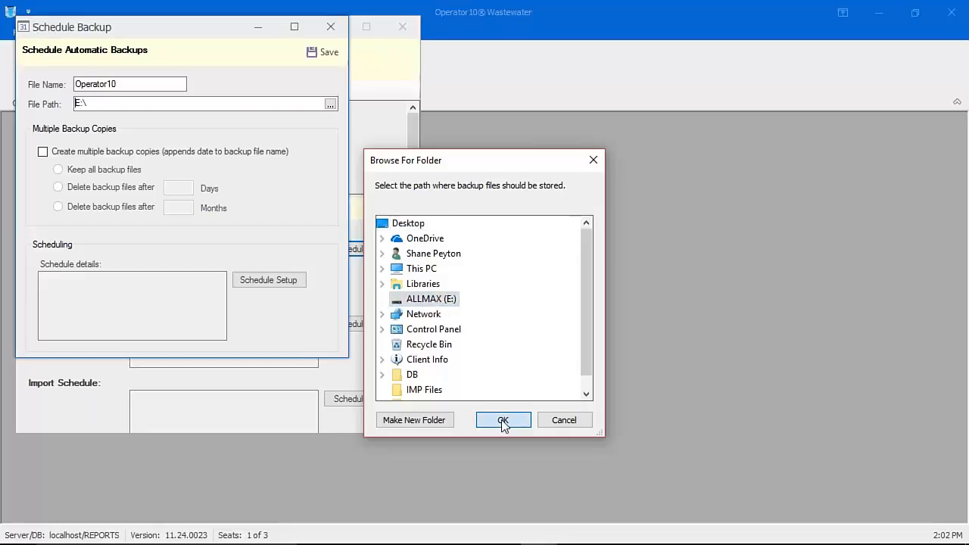
- Enable multiple backup copies and have backup files deleted after 7 days
click(43, 152)
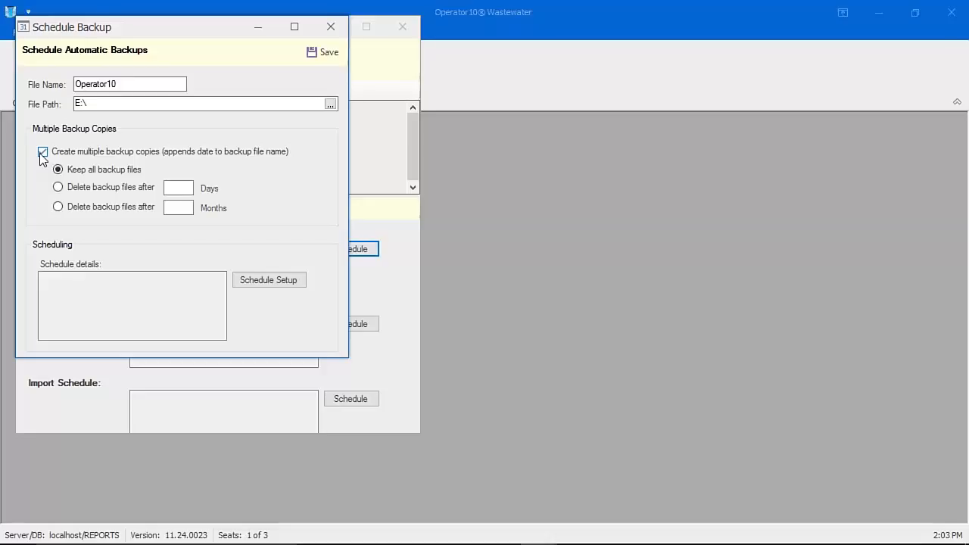
click(60, 187)
click(178, 187)
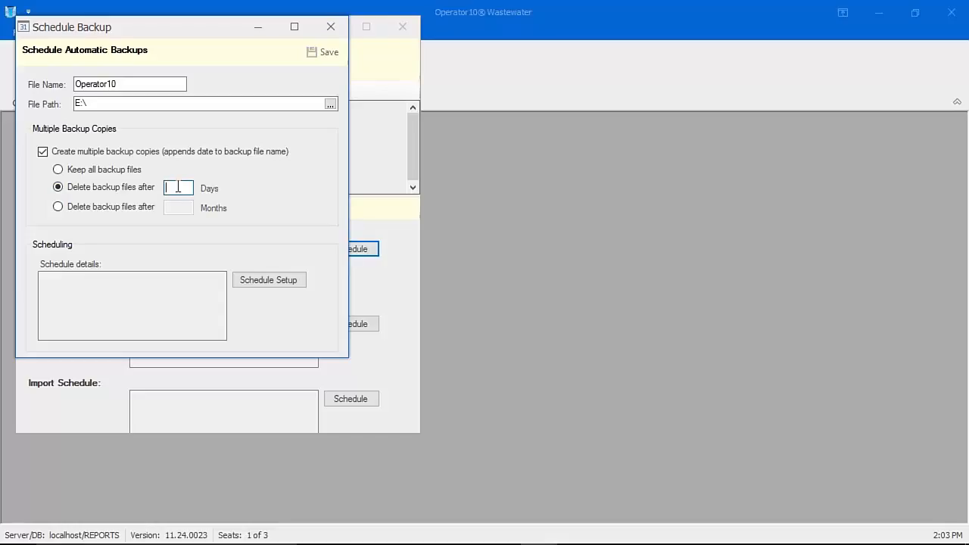
text(7)
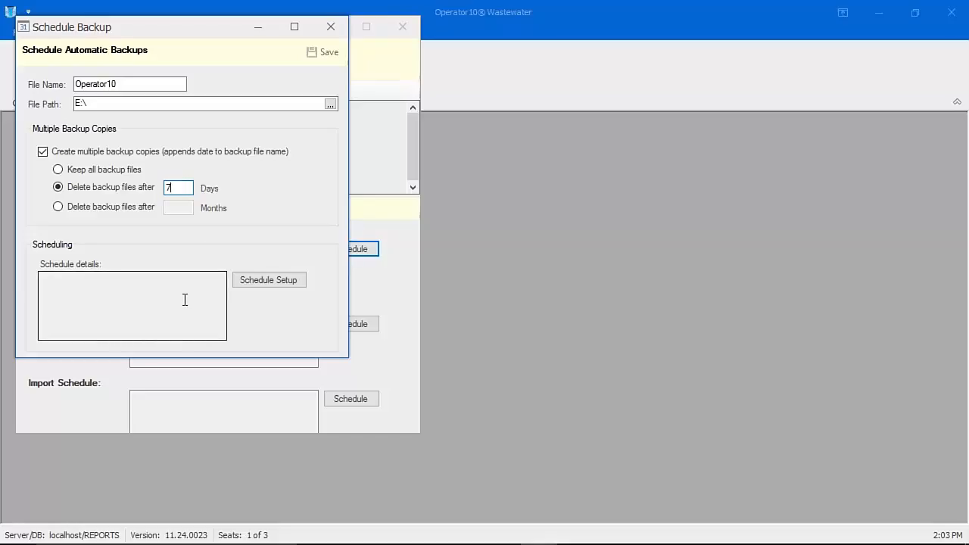
- Schedule the backup daily at 9:00 AM, every 1 day, then save it and close the scheduler setup
click(257, 286)
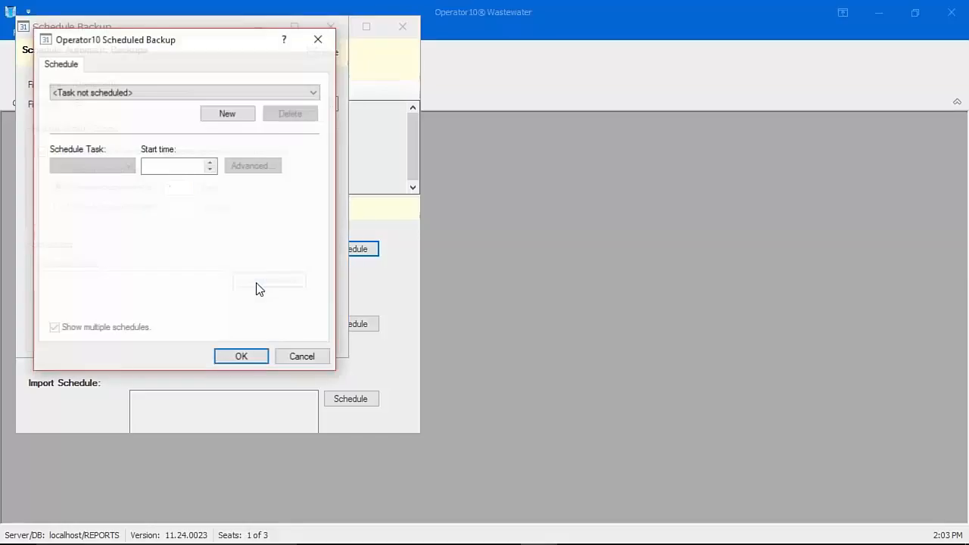
click(242, 119)
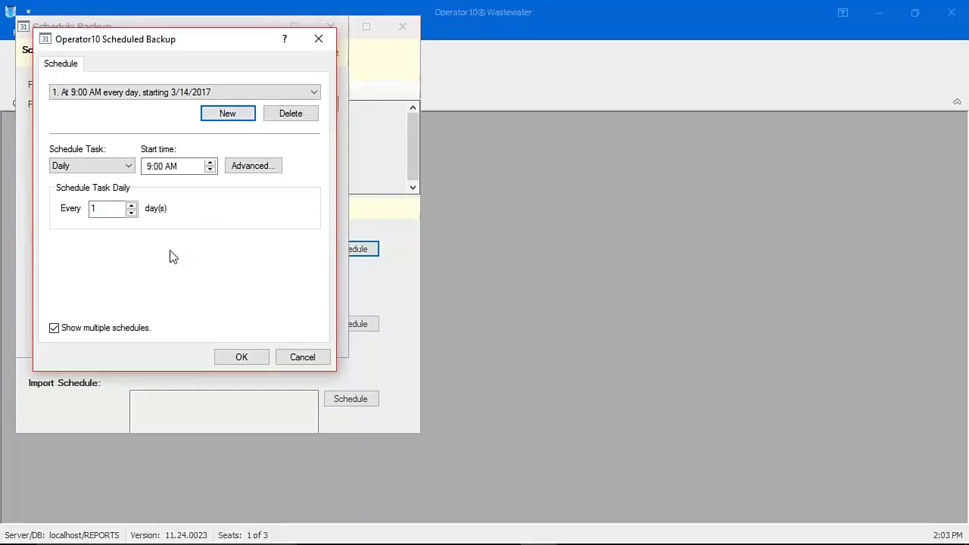
click(128, 168)
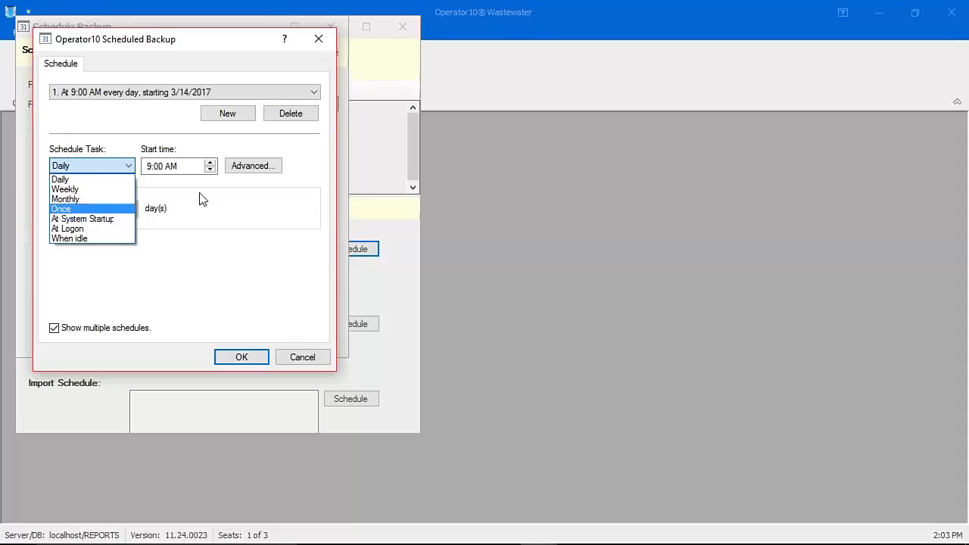
click(214, 217)
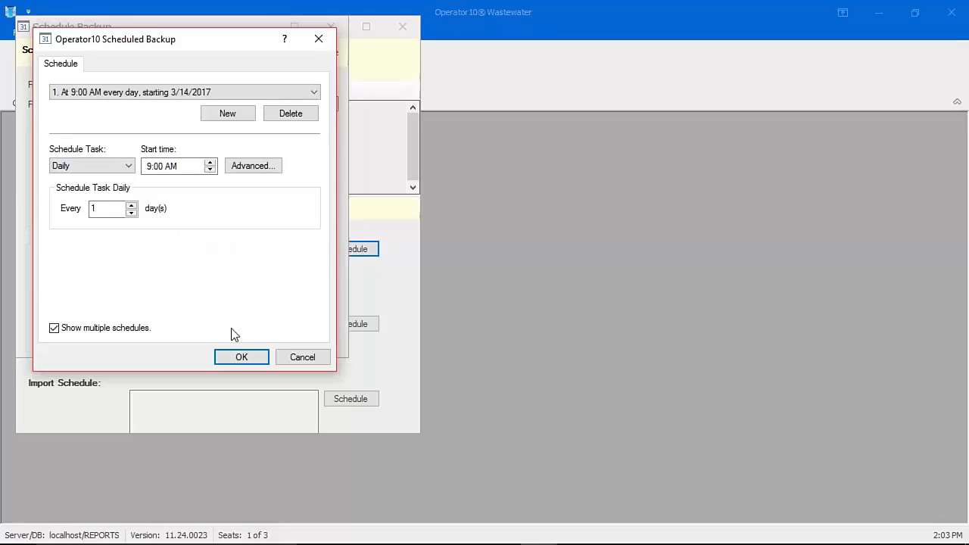
click(238, 357)
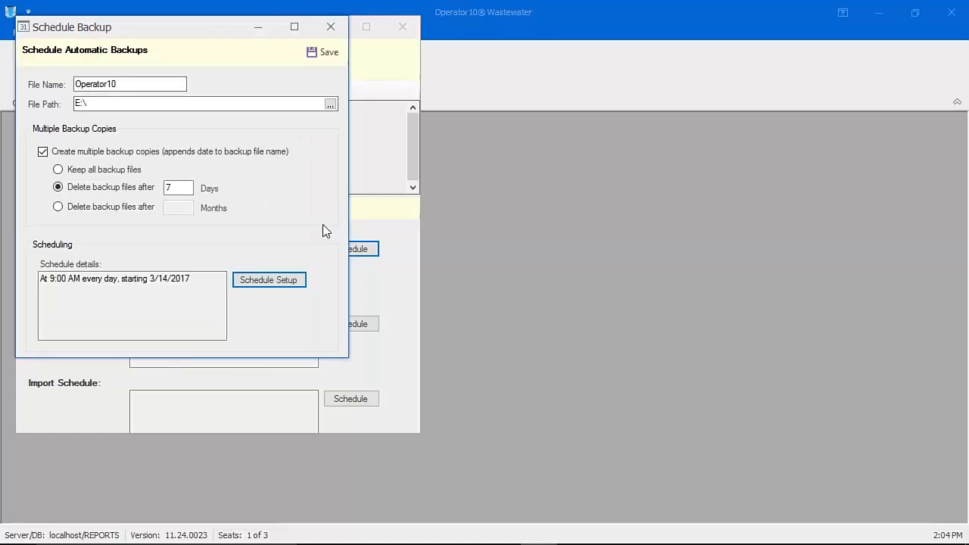
click(317, 56)
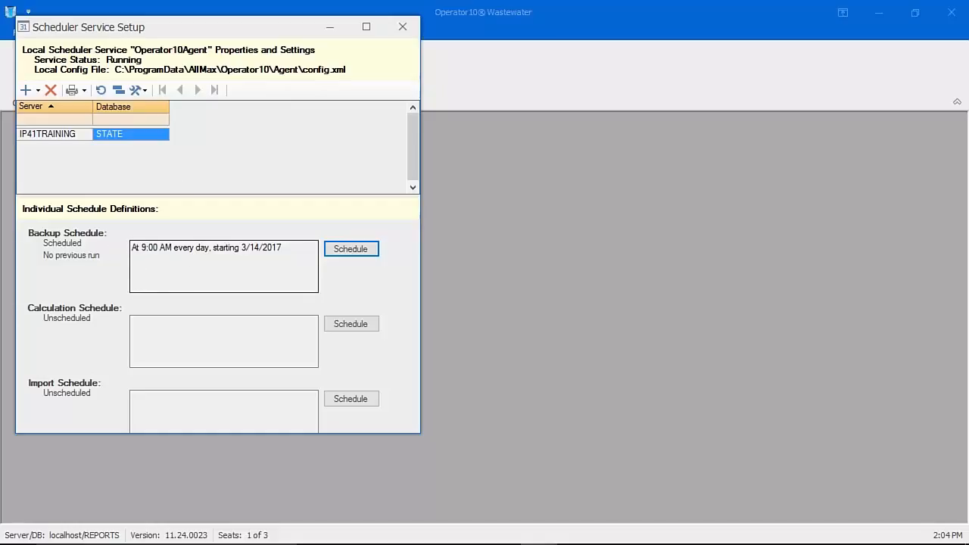
click(407, 29)
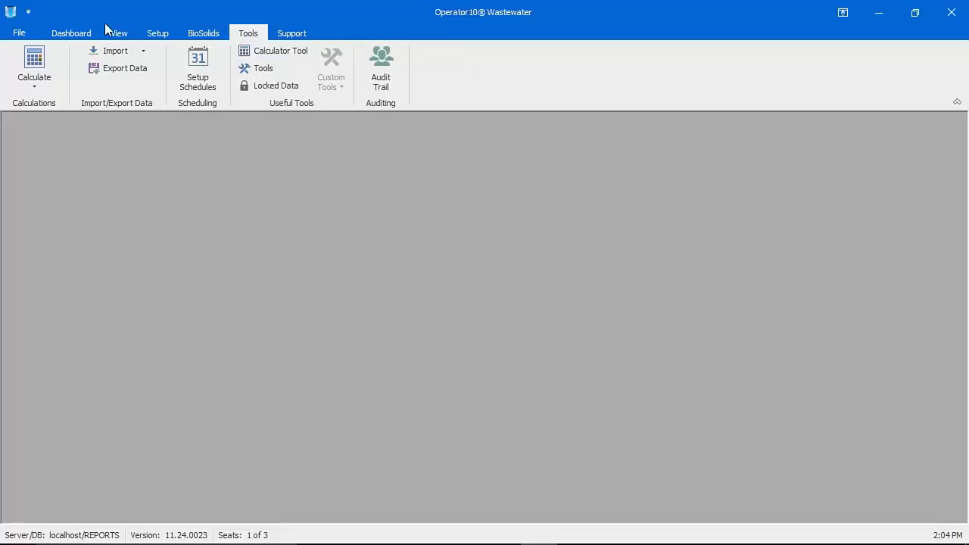
- Start creating a database backup of the STATE database from the database manager
click(14, 33)
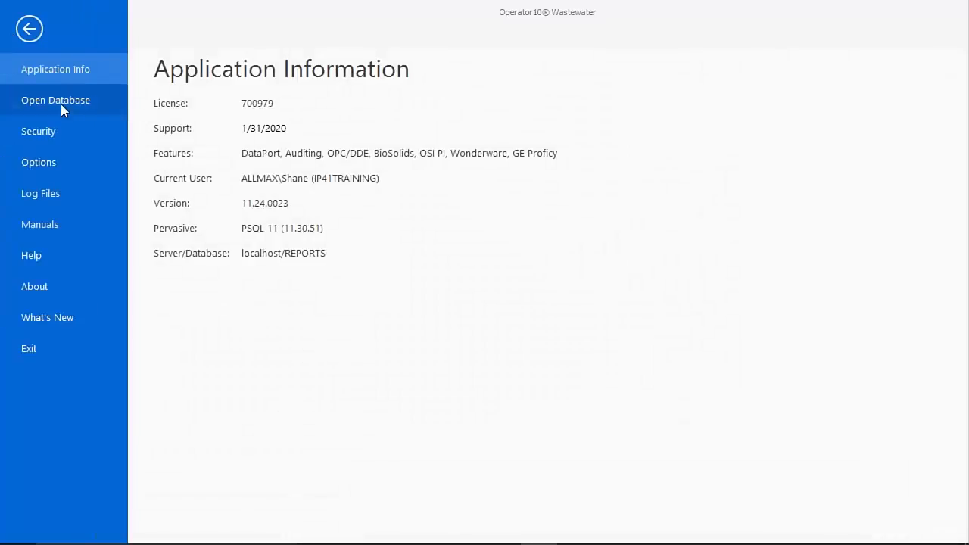
click(61, 100)
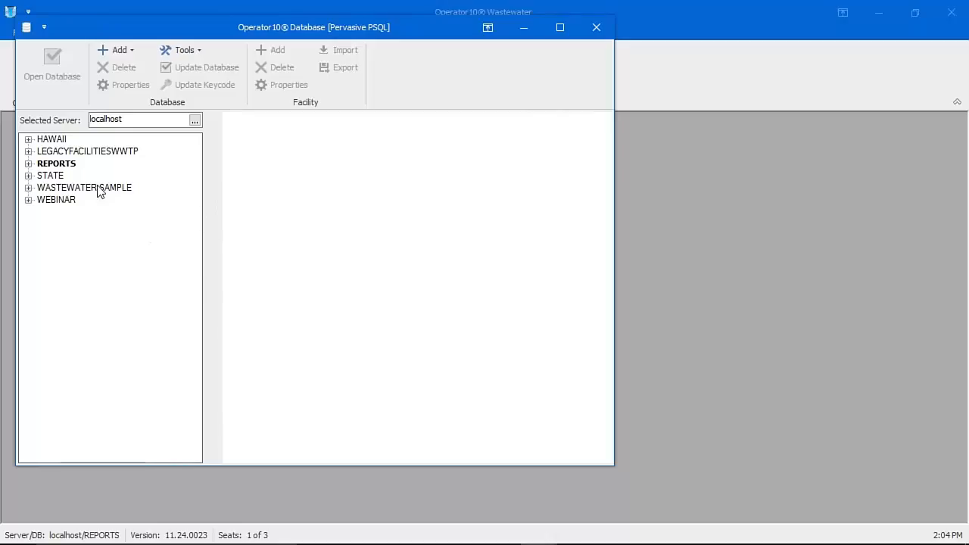
click(59, 175)
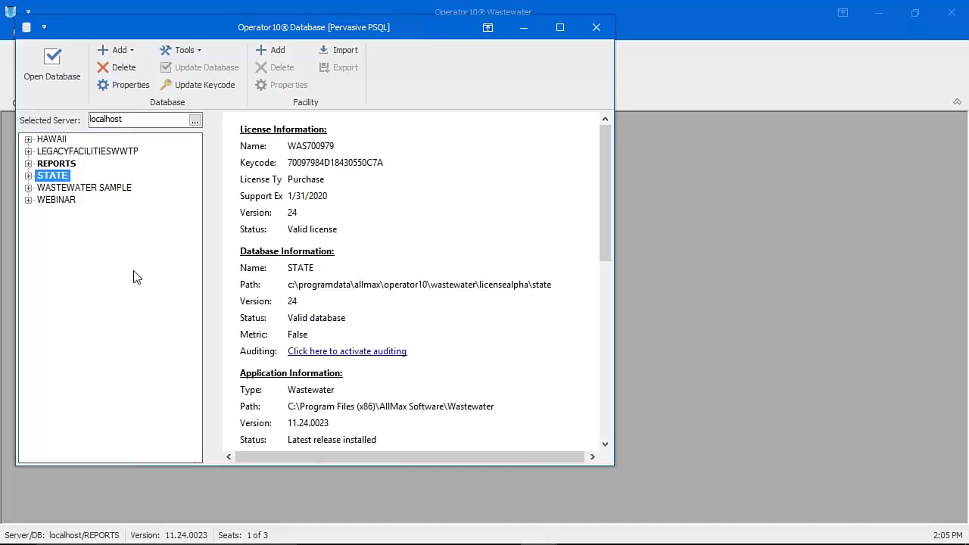
click(195, 55)
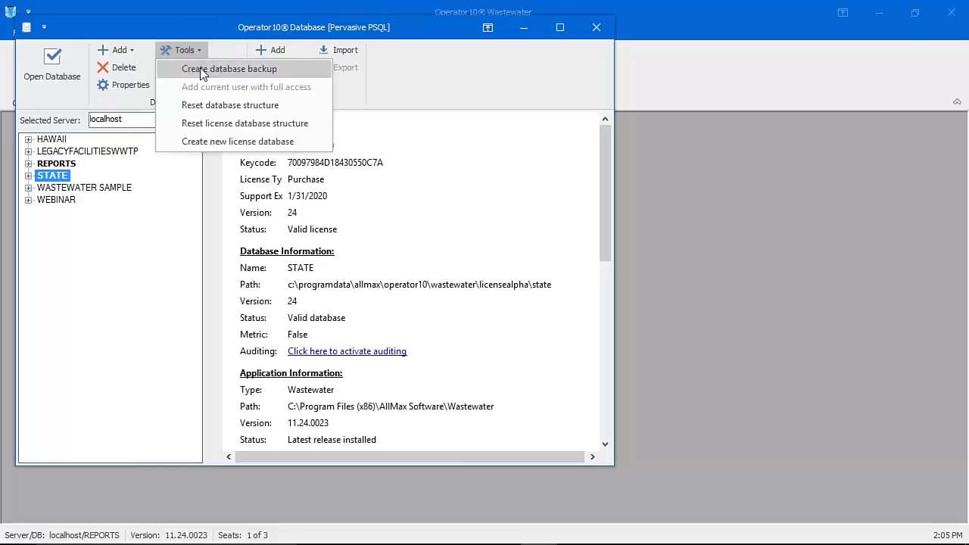
click(203, 71)
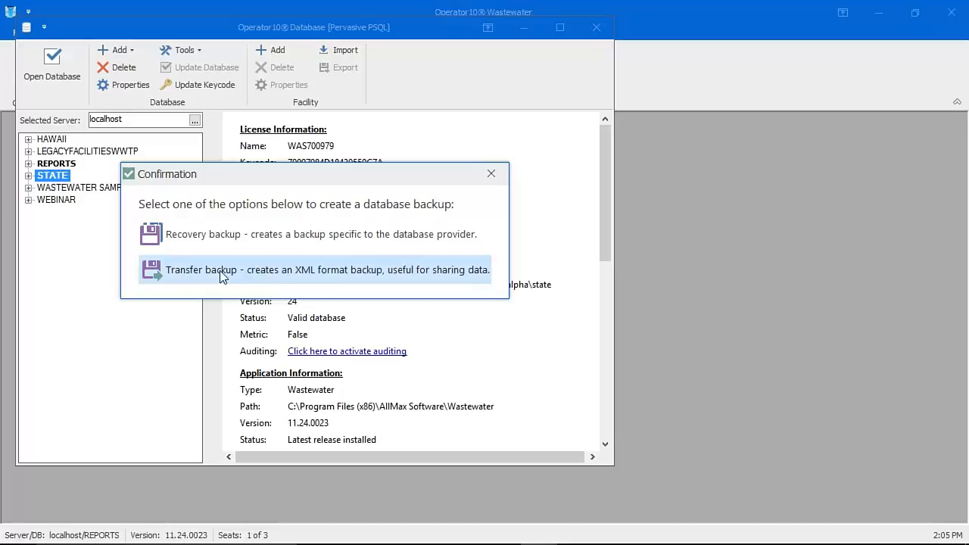
- Create a Transfer backup of STATE on the ALLMAX (E:) drive and close the database manager
click(251, 274)
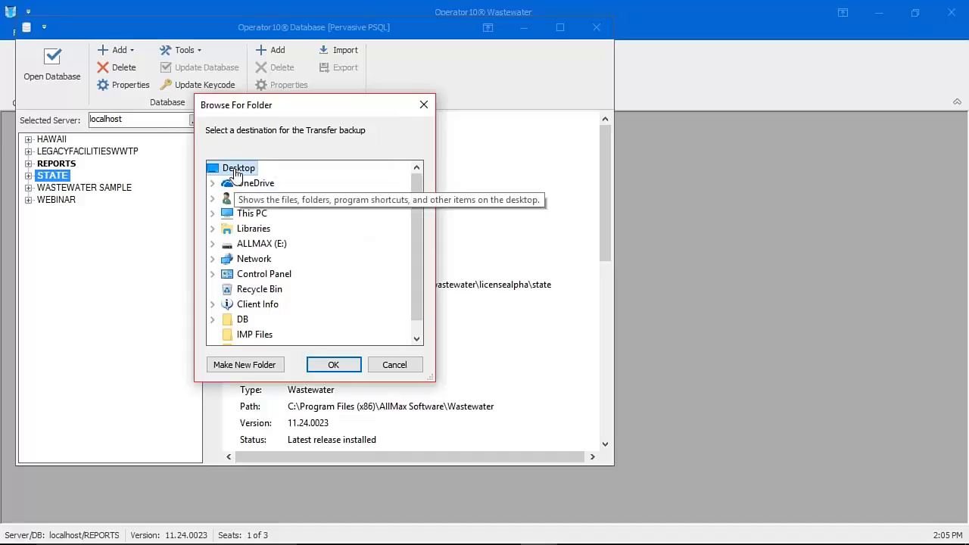
click(261, 243)
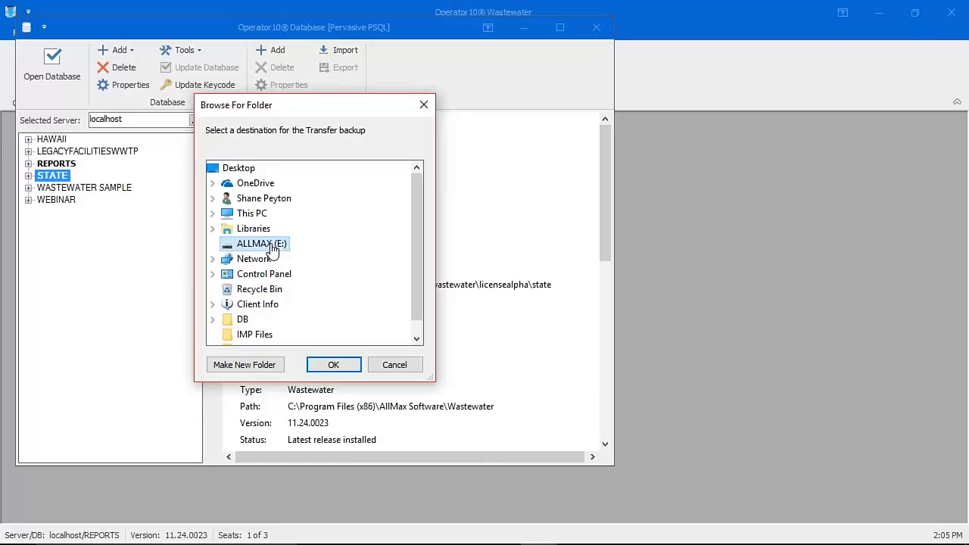
click(329, 366)
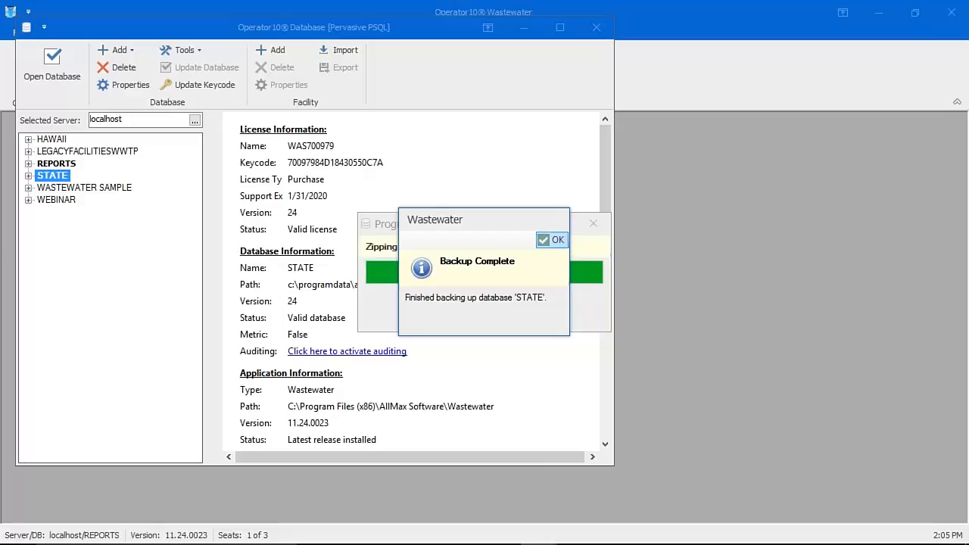
click(550, 240)
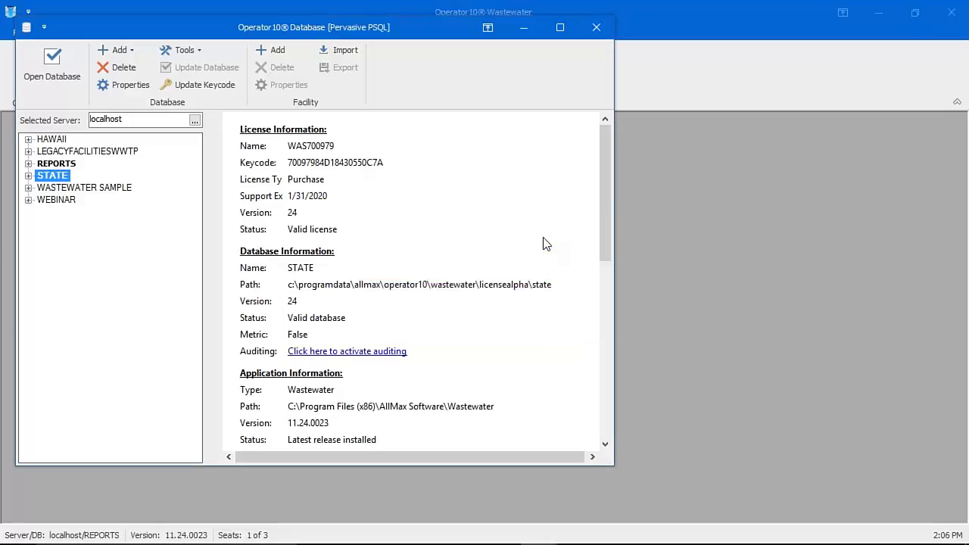
click(605, 28)
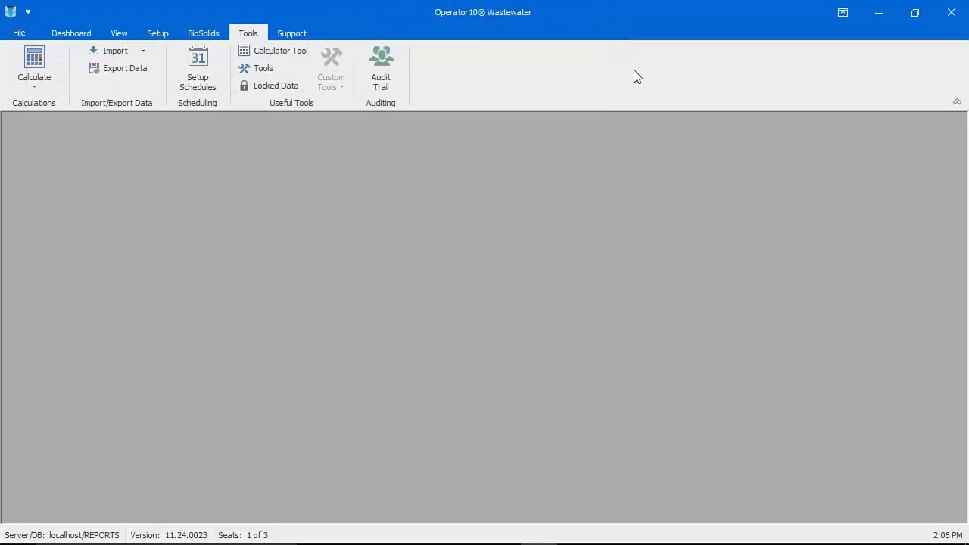